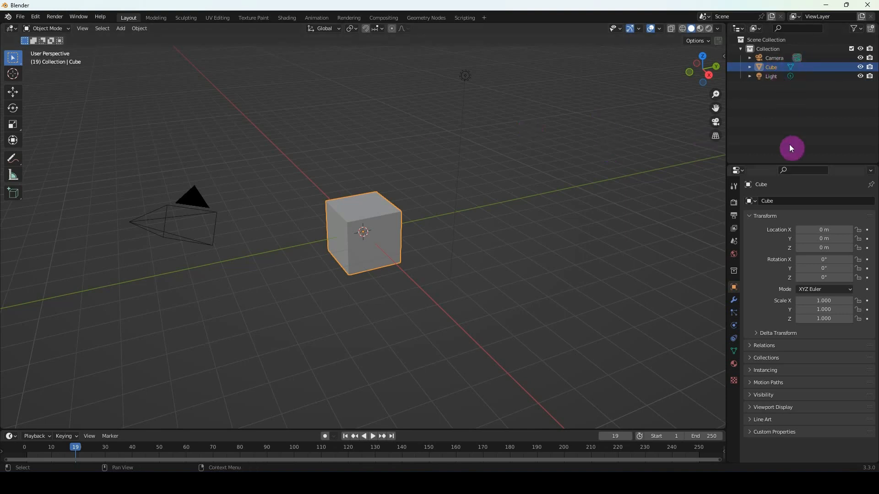
Step: Enlarge the Outliner area and duplicate the default cube nine times, placing the copies freely around the scene
{"action": "left_click_drag", "start_coordinate": [779, 165], "coordinate": [776, 215]}
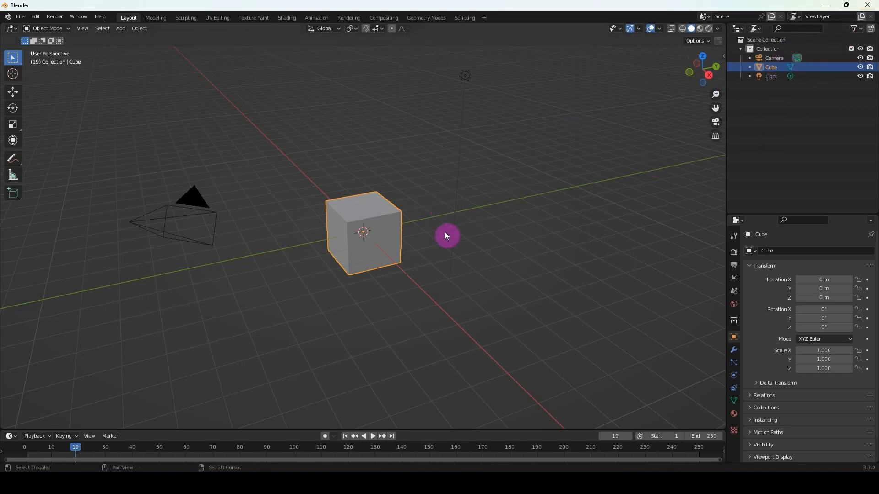
{"action": "key", "text": "shift+d"}
{"action": "left_click", "coordinate": [575, 225]}
{"action": "key", "text": "shift+d"}
{"action": "left_click", "coordinate": [624, 300]}
{"action": "key", "text": "shift+d"}
{"action": "left_click", "coordinate": [458, 348]}
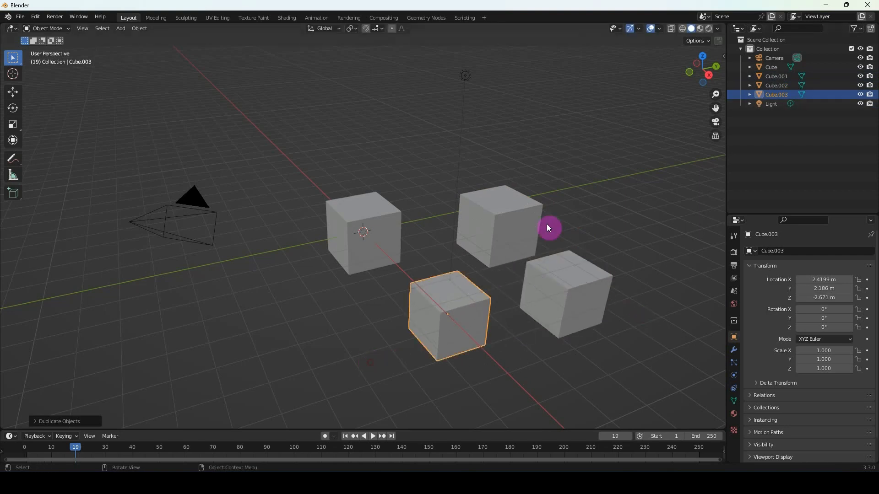
{"action": "key", "text": "shift+d"}
{"action": "left_click", "coordinate": [193, 285]}
{"action": "key", "text": "shift+d"}
{"action": "left_click", "coordinate": [224, 125]}
{"action": "key", "text": "shift+d"}
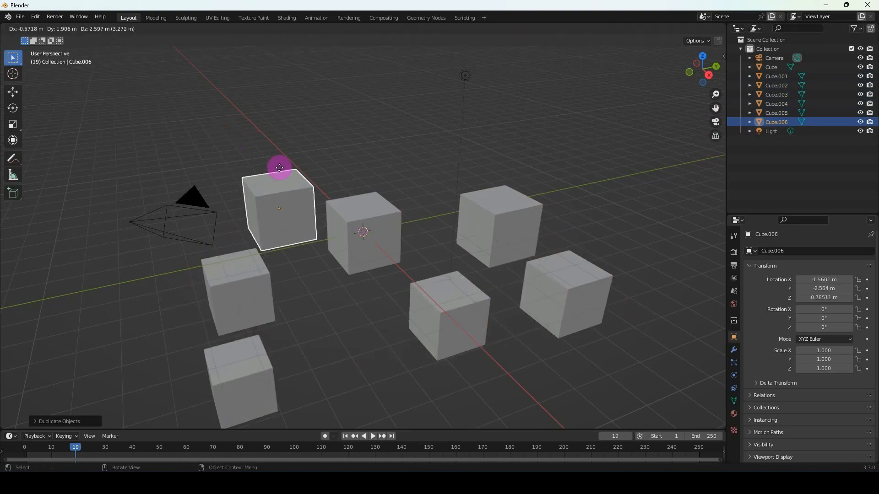
{"action": "left_click", "coordinate": [313, 169]}
{"action": "key", "text": "shift+d"}
{"action": "left_click", "coordinate": [222, 147]}
{"action": "key", "text": "shift+d"}
{"action": "left_click", "coordinate": [394, 132]}
{"action": "key", "text": "shift+d"}
{"action": "left_click", "coordinate": [460, 121]}
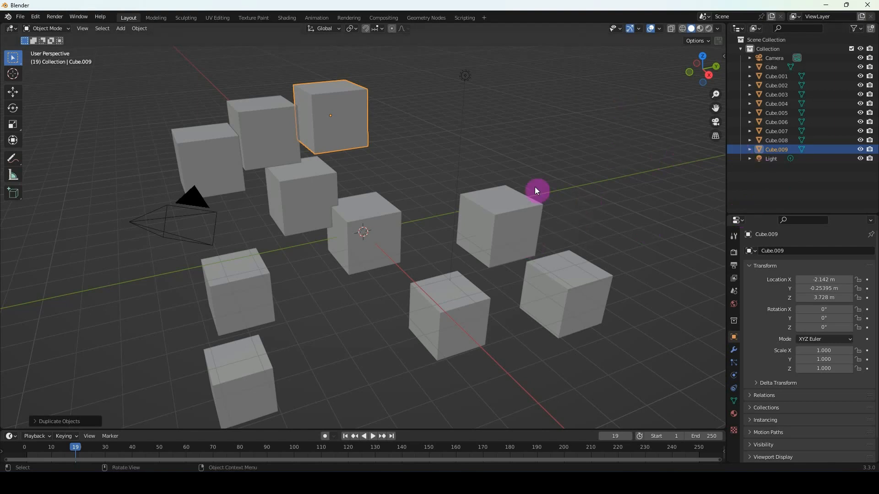
Step: Rename the object Cube.001 as "one"
{"action": "middle_click_drag", "start_coordinate": [511, 248], "coordinate": [392, 211]}
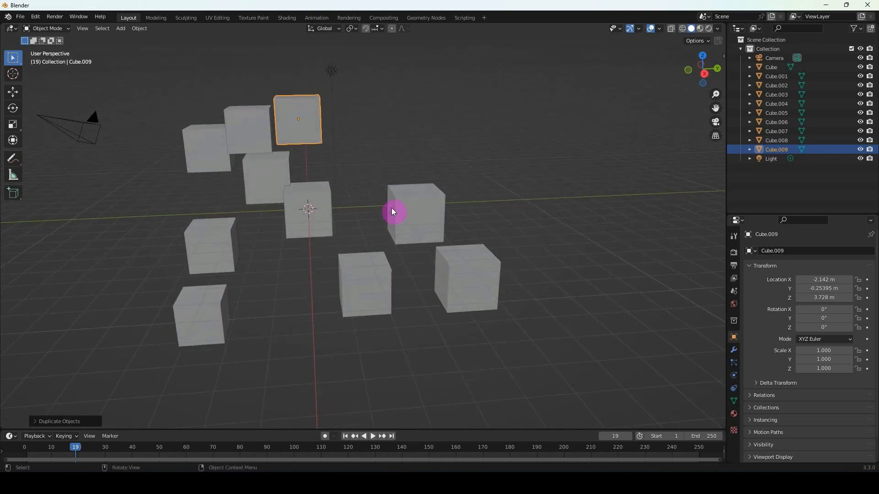
{"action": "scroll", "coordinate": [393, 212], "scroll_direction": "up", "scroll_amount": 4}
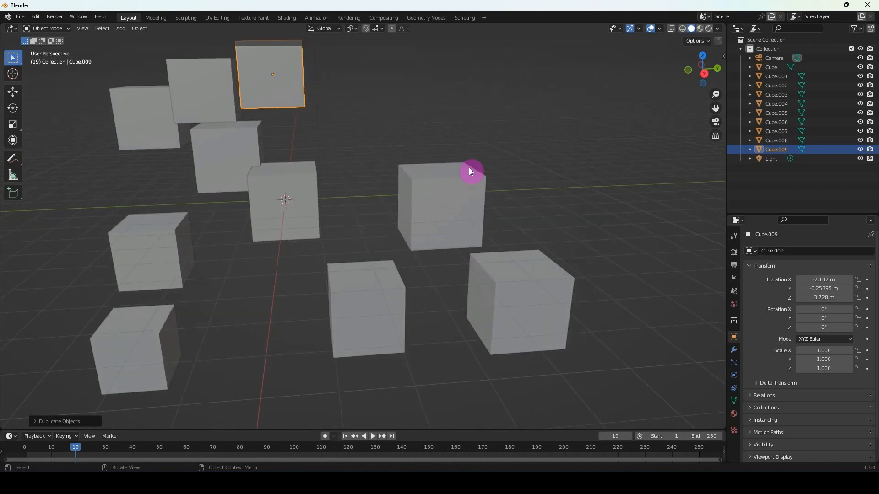
{"action": "left_click", "coordinate": [453, 186]}
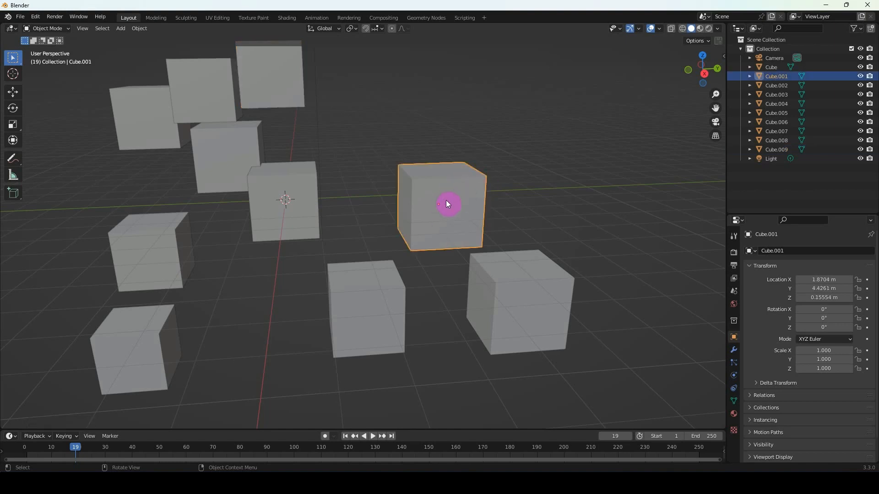
{"action": "double_click", "coordinate": [784, 78]}
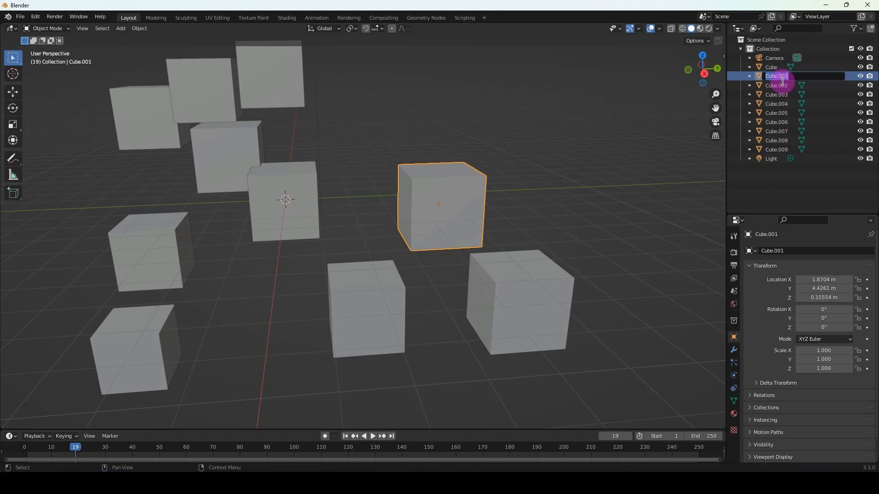
{"action": "left_click", "coordinate": [571, 148]}
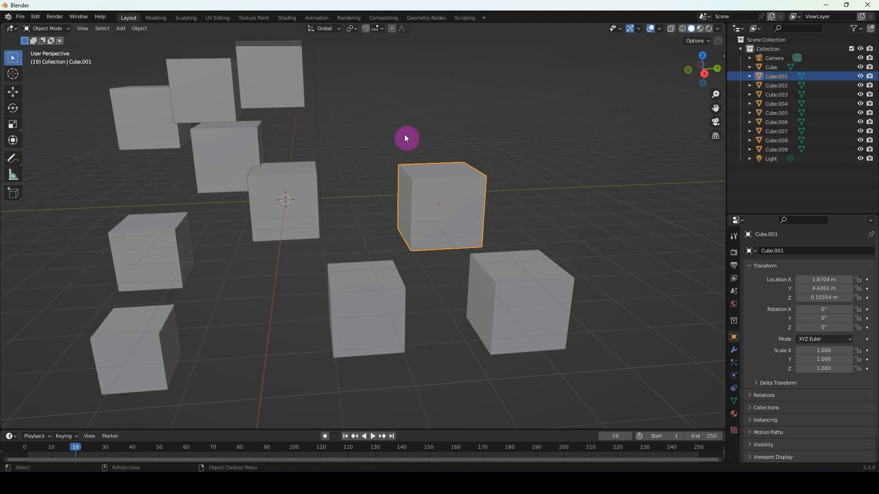
{"action": "key", "text": "F2"}
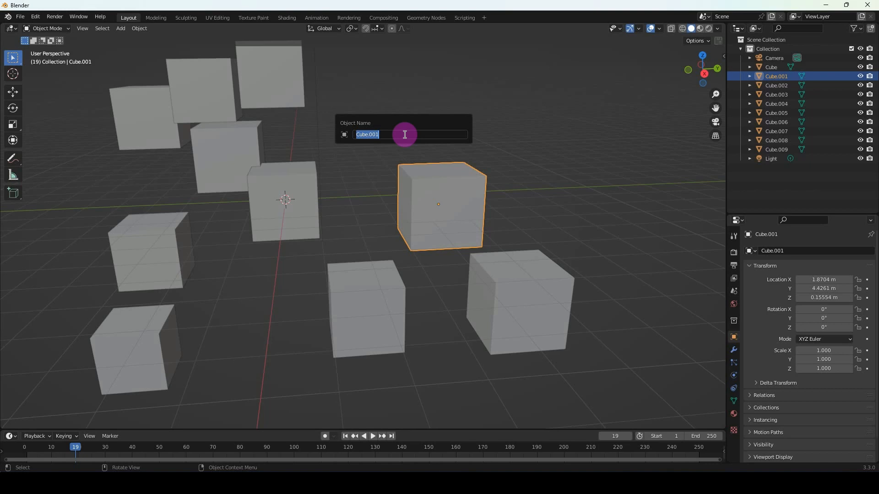
{"action": "type", "text": "one"}
{"action": "key", "text": "Return"}
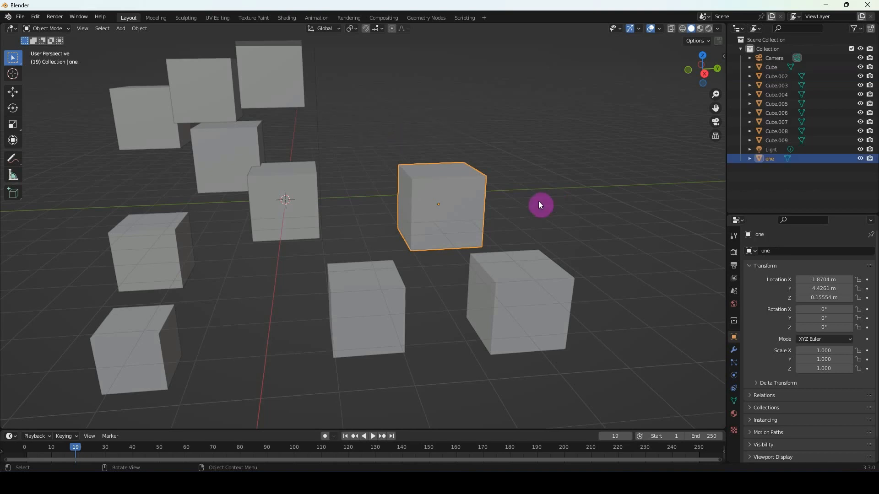
Step: Rename the object Cube.002 as "two"
{"action": "left_click", "coordinate": [517, 305]}
{"action": "key", "text": "F2"}
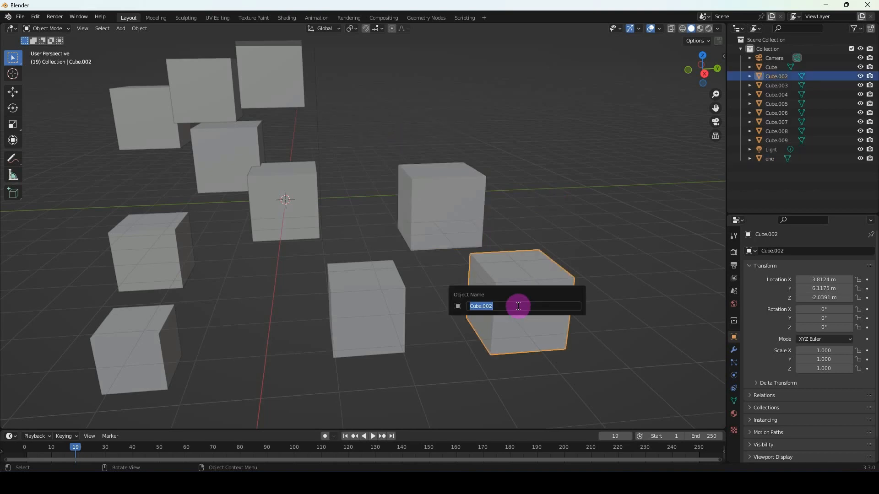
{"action": "type", "text": "two"}
{"action": "key", "text": "Return"}
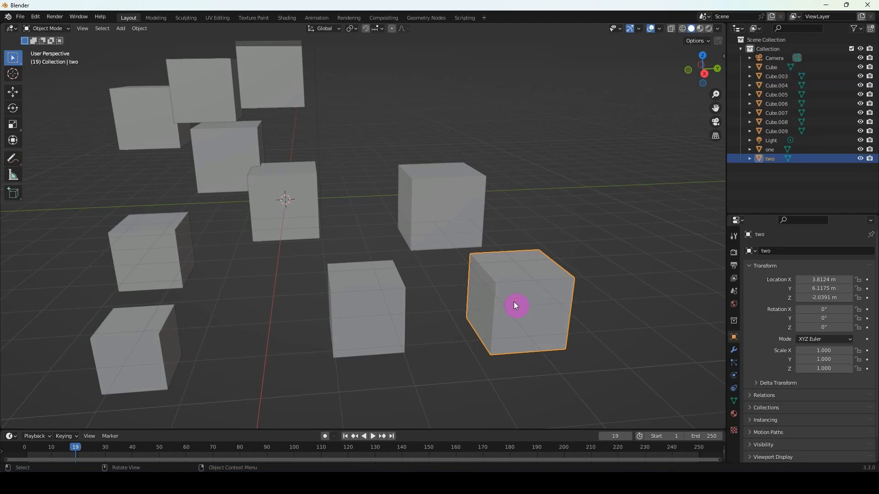
Step: Rename the object Cube.003 as "three"
{"action": "left_click", "coordinate": [399, 295]}
{"action": "key", "text": "F2"}
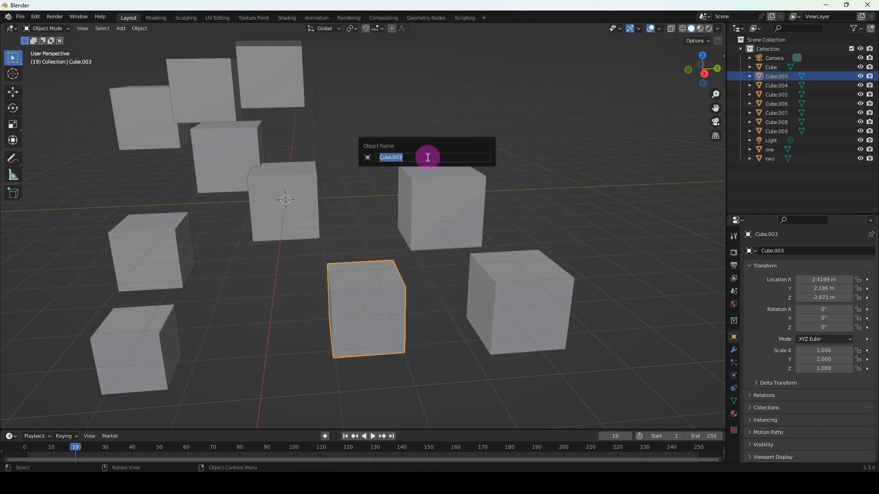
{"action": "type", "text": "thrree"}
{"action": "key", "text": "BackSpace"}
{"action": "key", "text": "BackSpace"}
{"action": "key", "text": "BackSpace"}
{"action": "key", "text": "BackSpace"}
{"action": "type", "text": "ree"}
{"action": "key", "text": "Return"}
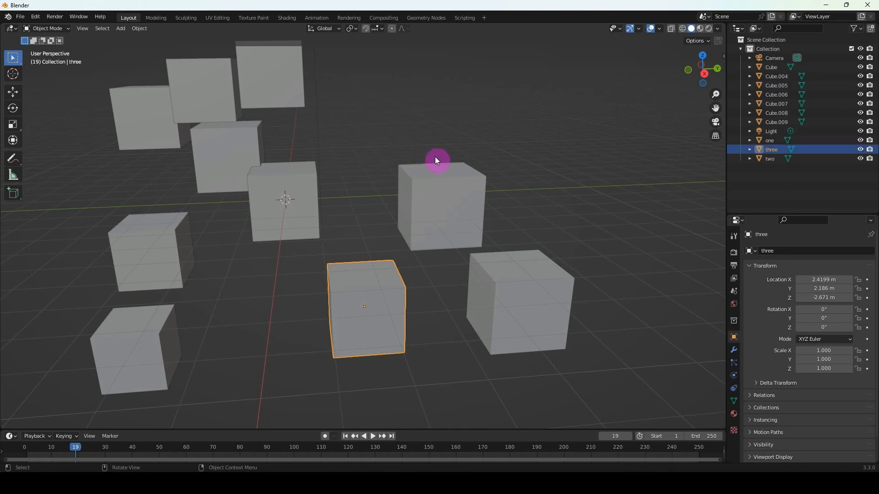
Step: Select the original cube and the cubes one, two and three in turn to check their names
{"action": "left_click", "coordinate": [289, 212]}
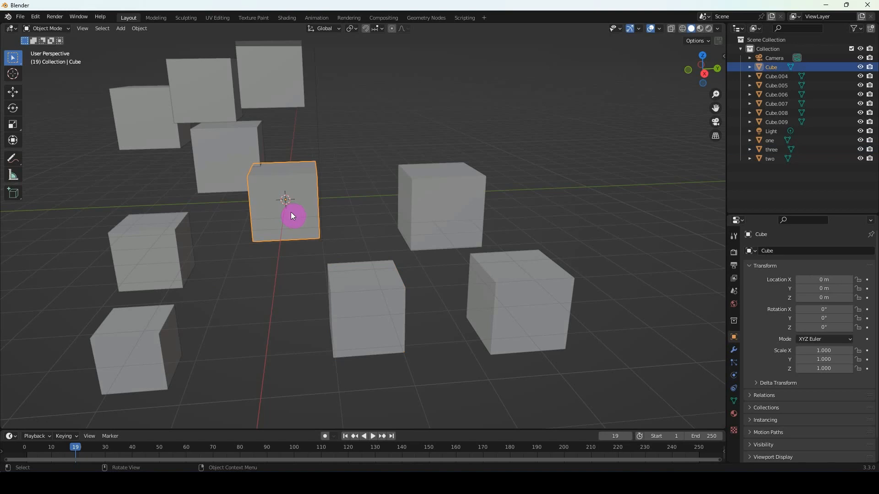
{"action": "left_click", "coordinate": [463, 210]}
{"action": "left_click", "coordinate": [574, 284]}
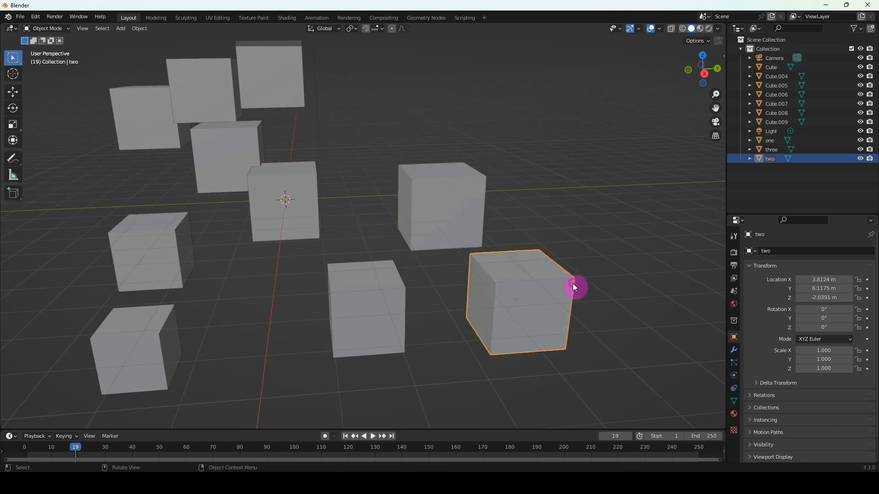
{"action": "left_click", "coordinate": [382, 312]}
Step: Move the cubes one, two and three together into a new collection named "Numbers"
{"action": "middle_click_drag", "start_coordinate": [410, 326], "coordinate": [317, 267]}
{"action": "middle_click_drag", "start_coordinate": [268, 294], "coordinate": [245, 278]}
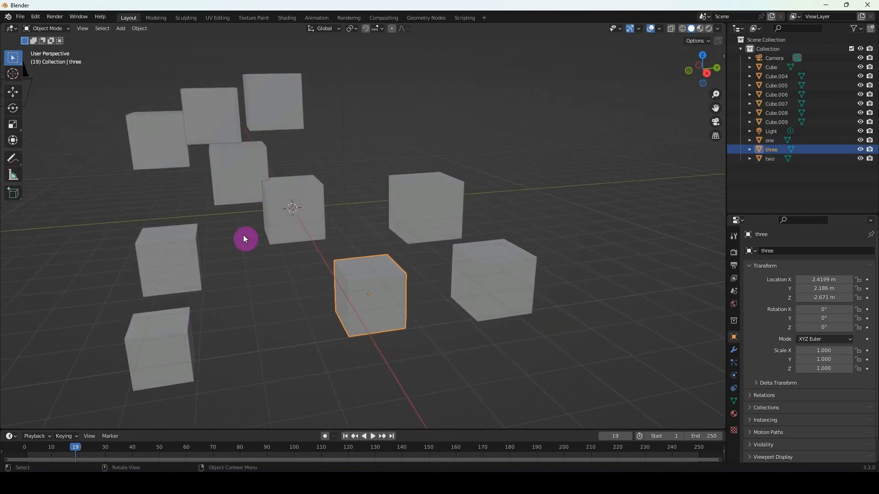
{"action": "middle_click_drag", "start_coordinate": [245, 238], "coordinate": [233, 217]}
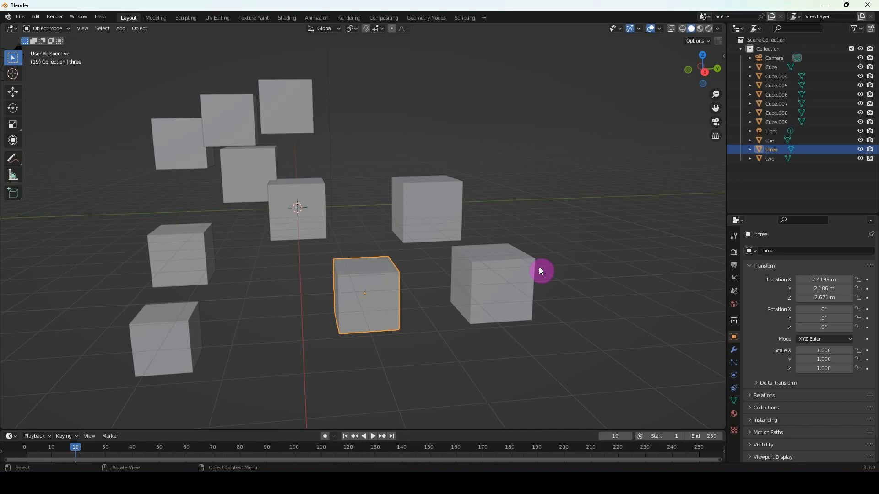
{"action": "middle_click_drag", "start_coordinate": [605, 273], "coordinate": [619, 296]}
{"action": "left_click_drag", "start_coordinate": [606, 157], "coordinate": [383, 341]}
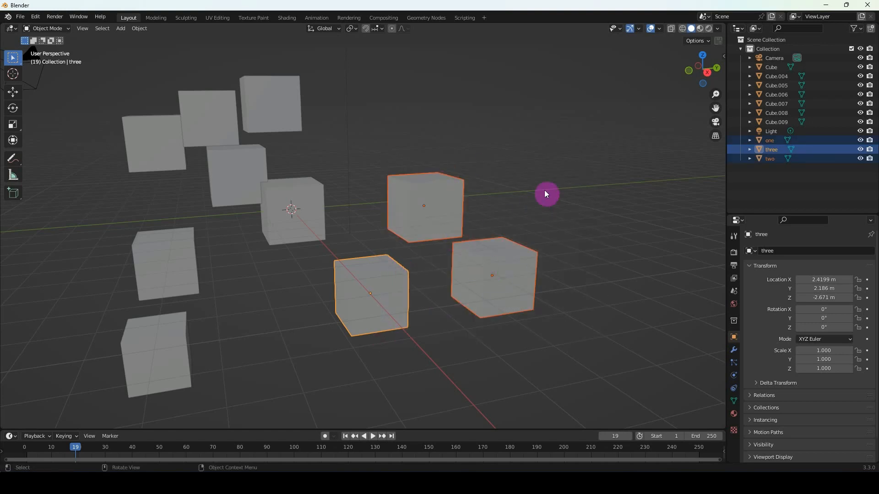
{"action": "key", "text": "m"}
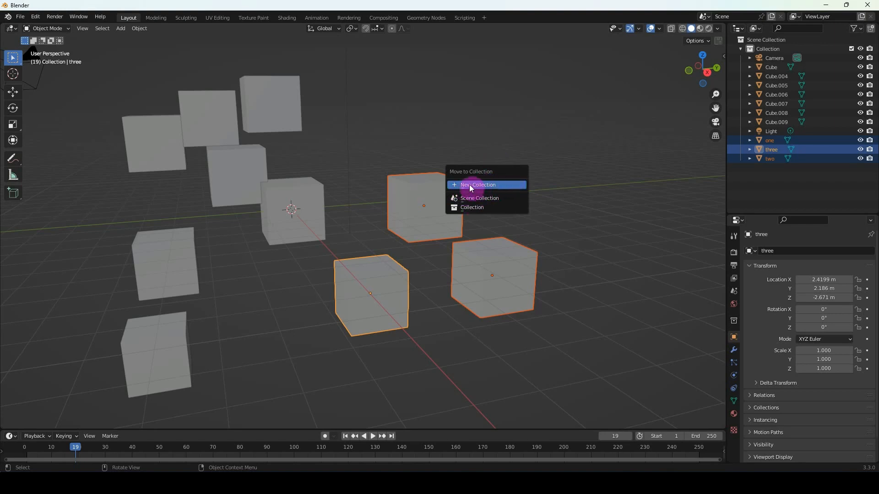
{"action": "left_click", "coordinate": [494, 185]}
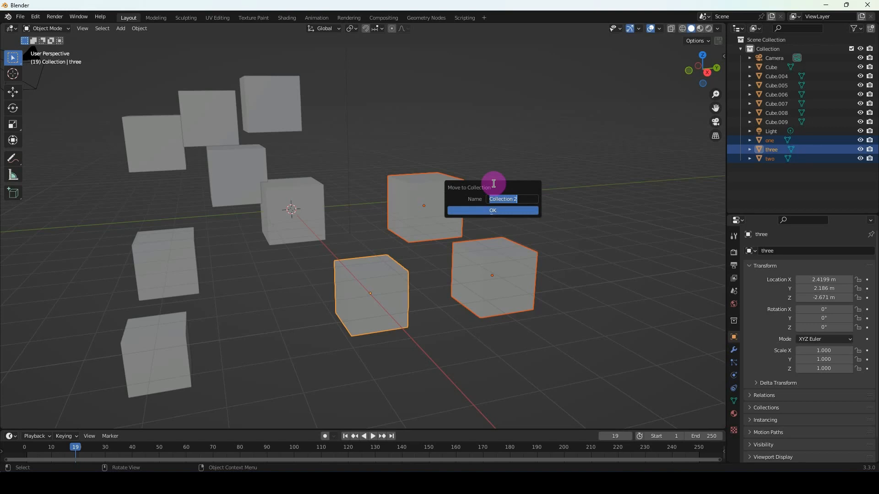
{"action": "type", "text": "Numbers"}
{"action": "left_click", "coordinate": [493, 211]}
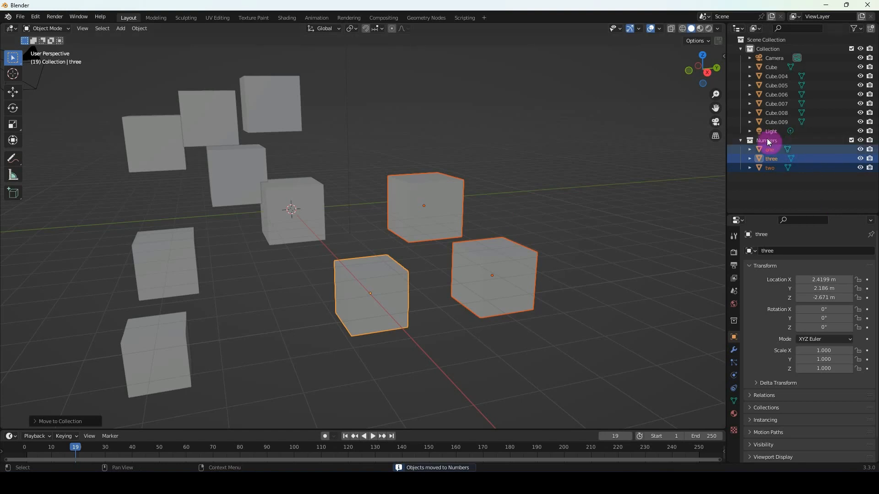
Step: Collapse the Numbers collection in the Outliner and select all the objects it contains
{"action": "left_click", "coordinate": [741, 141]}
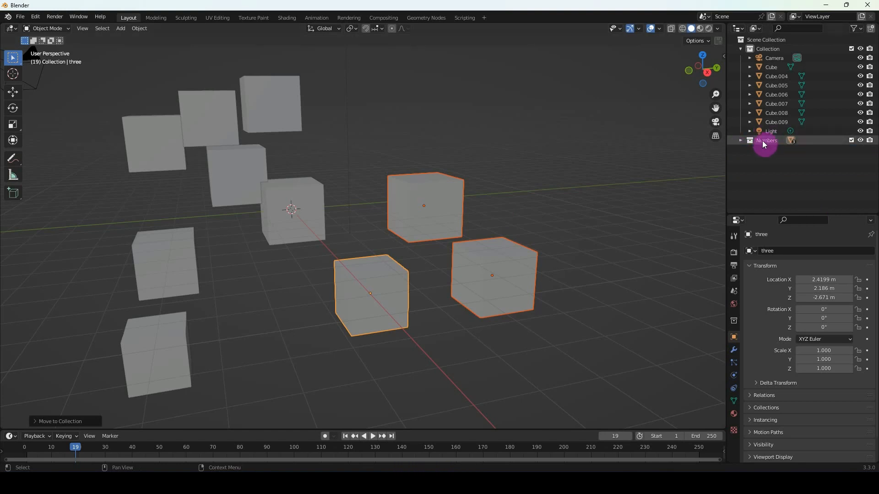
{"action": "left_click", "coordinate": [763, 141]}
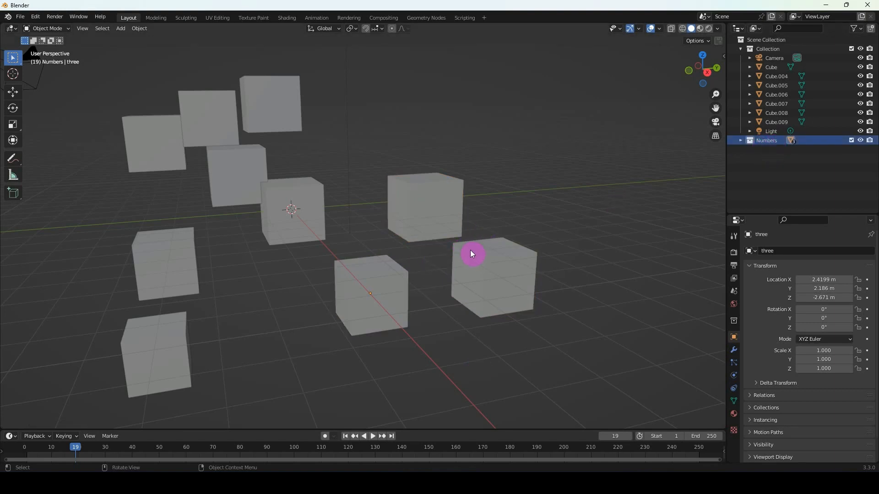
{"action": "right_click", "coordinate": [769, 142]}
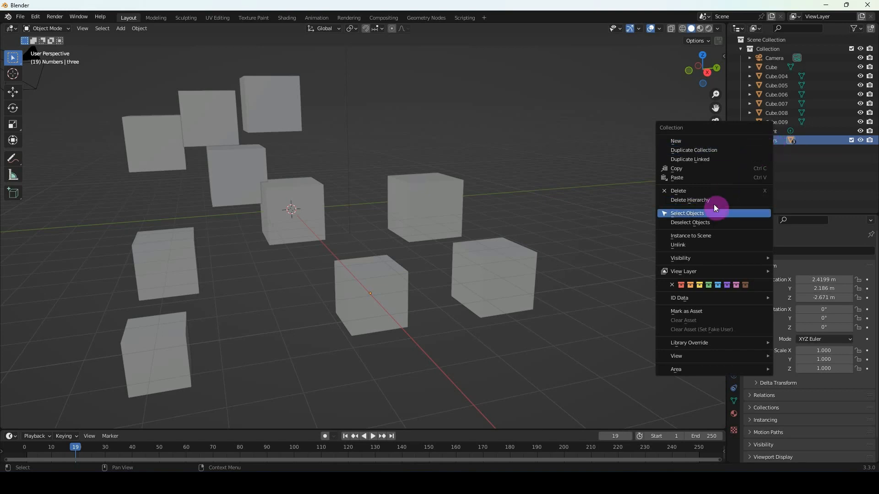
{"action": "left_click", "coordinate": [679, 217]}
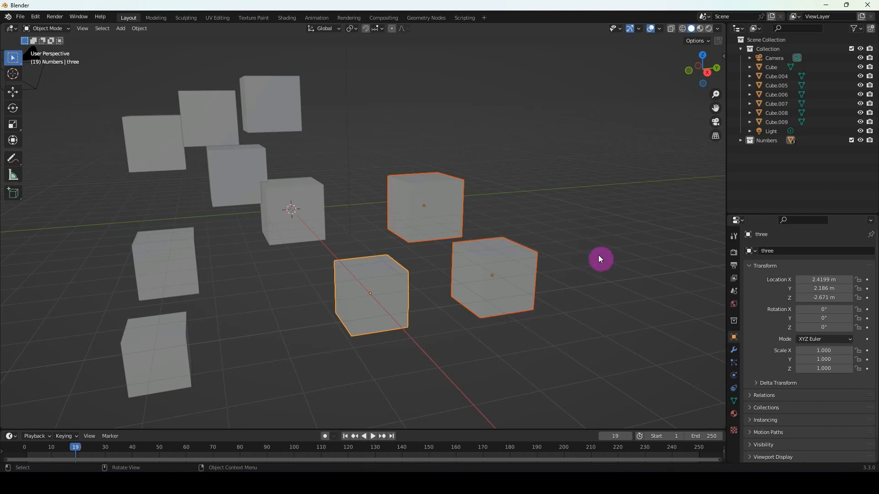
Step: Hide and show the whole Numbers collection in the viewport, and do the same for only the cube two inside it
{"action": "left_click", "coordinate": [861, 142]}
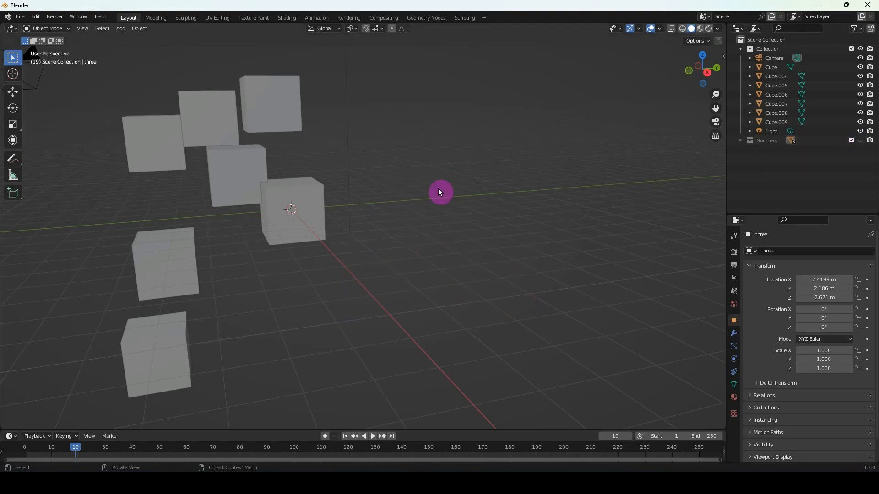
{"action": "left_click", "coordinate": [860, 140]}
{"action": "left_click", "coordinate": [741, 141]}
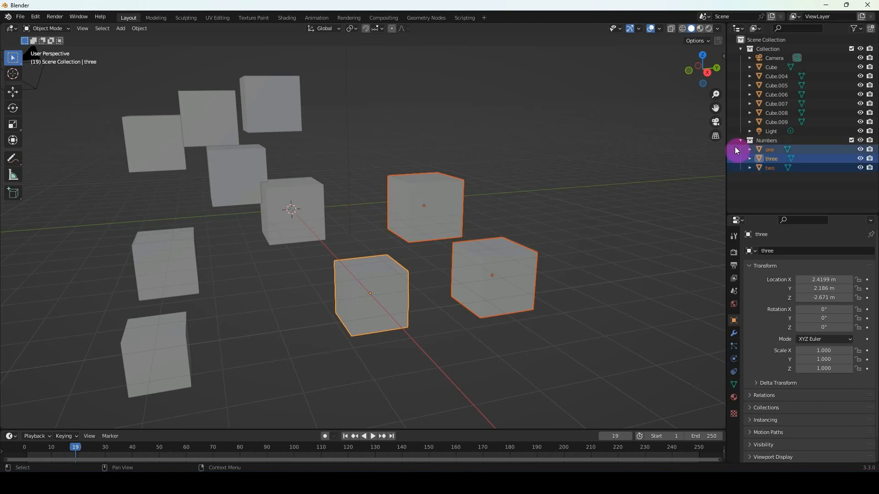
{"action": "mouse_move", "coordinate": [861, 168]}
{"action": "left_mouse_down"}
{"action": "mouse_move", "coordinate": [863, 149]}
{"action": "mouse_move", "coordinate": [861, 170]}
{"action": "left_mouse_up"}
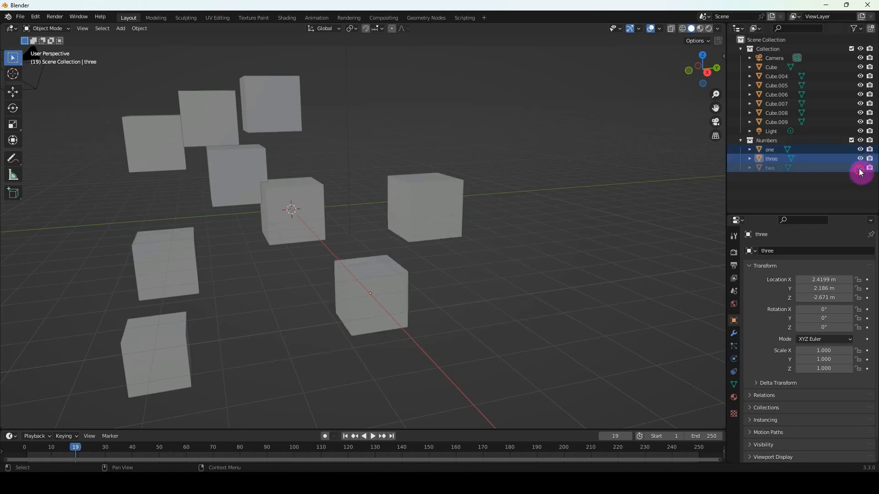
{"action": "left_click", "coordinate": [741, 140]}
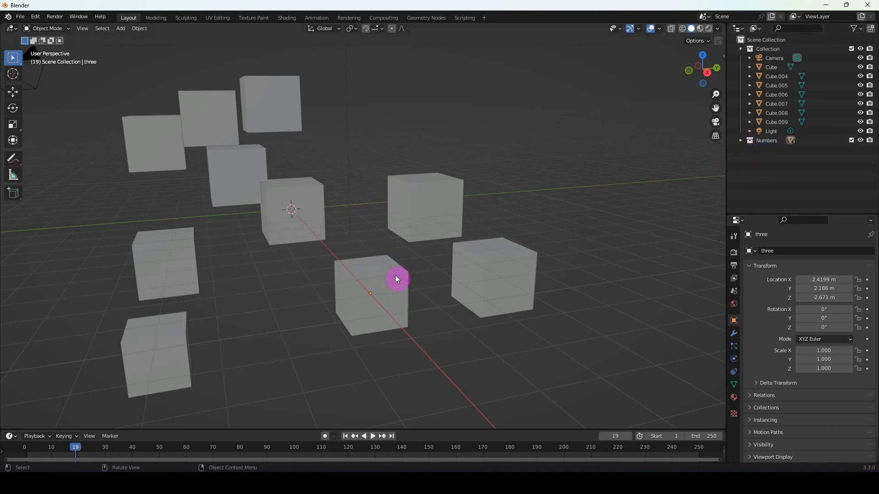
Step: Move the original cube at the world origin into the existing Numbers collection and expand that collection in the Outliner
{"action": "left_click", "coordinate": [294, 202]}
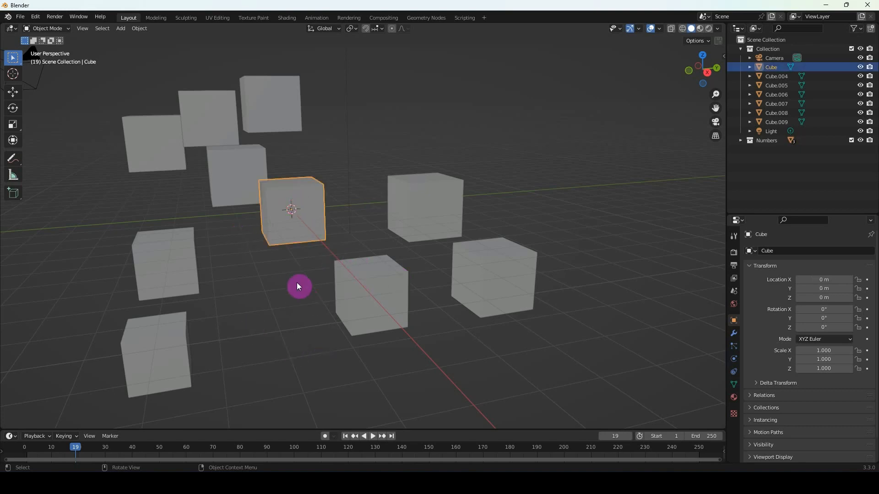
{"action": "key", "text": "m"}
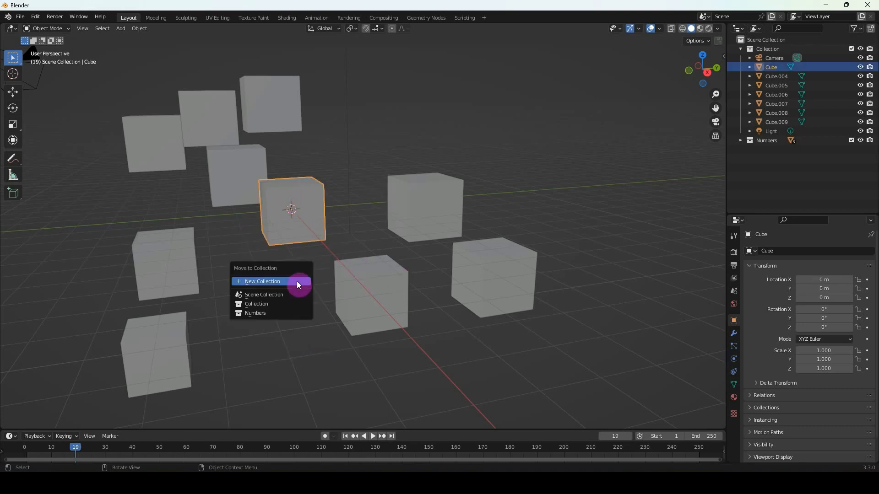
{"action": "left_click", "coordinate": [255, 313]}
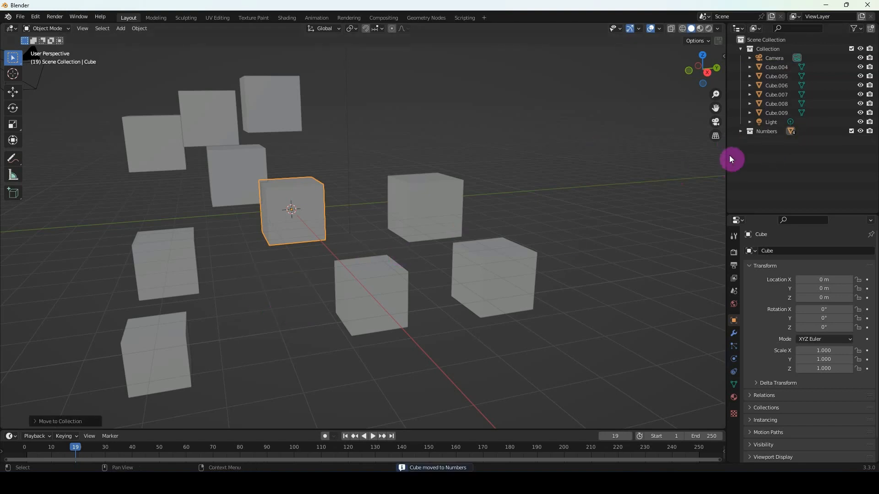
{"action": "left_click", "coordinate": [739, 132]}
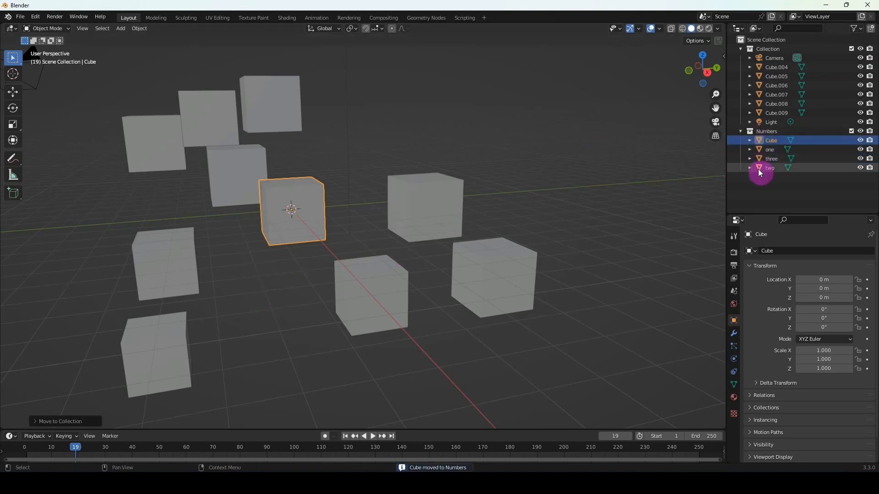
Step: Select the original cube inside the Numbers collection in the Outliner and collapse that collection
{"action": "left_click", "coordinate": [771, 147]}
{"action": "left_click", "coordinate": [773, 140]}
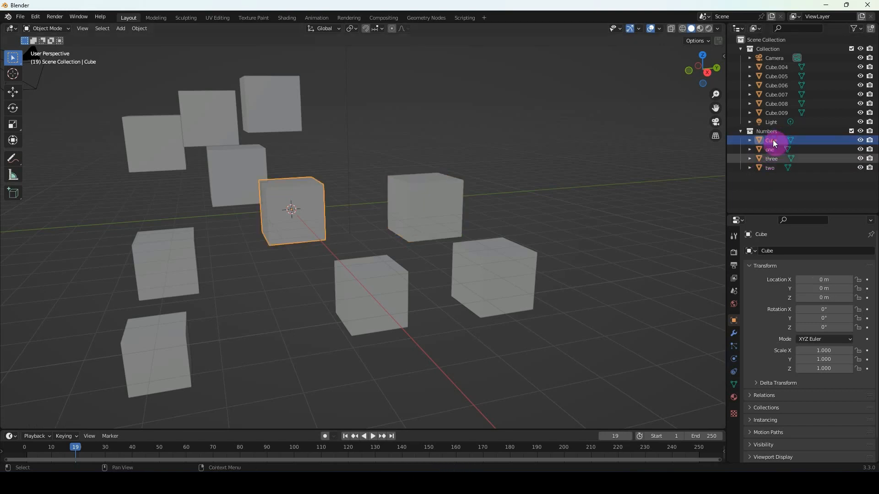
{"action": "left_click", "coordinate": [740, 131]}
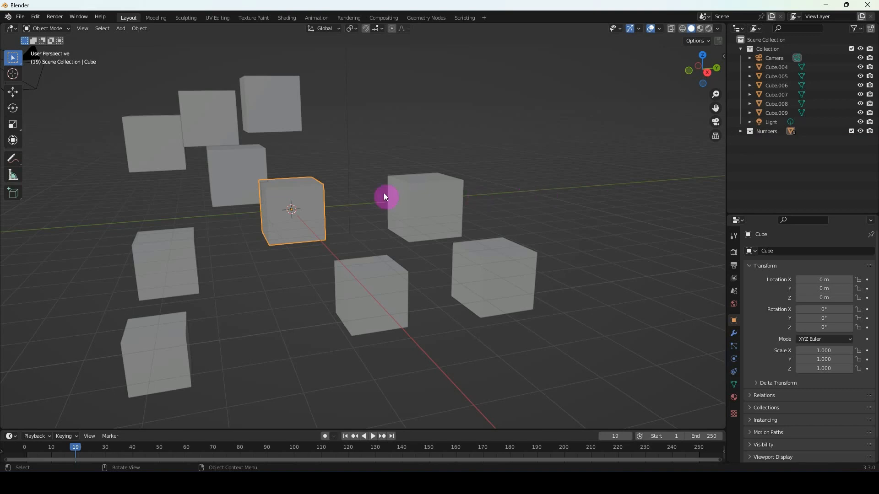
Step: Move Cube.007, Cube.008 and Cube.009 together into a new collection named "UnNamed" and collapse it in the Outliner
{"action": "left_click_drag", "start_coordinate": [305, 69], "coordinate": [157, 129]}
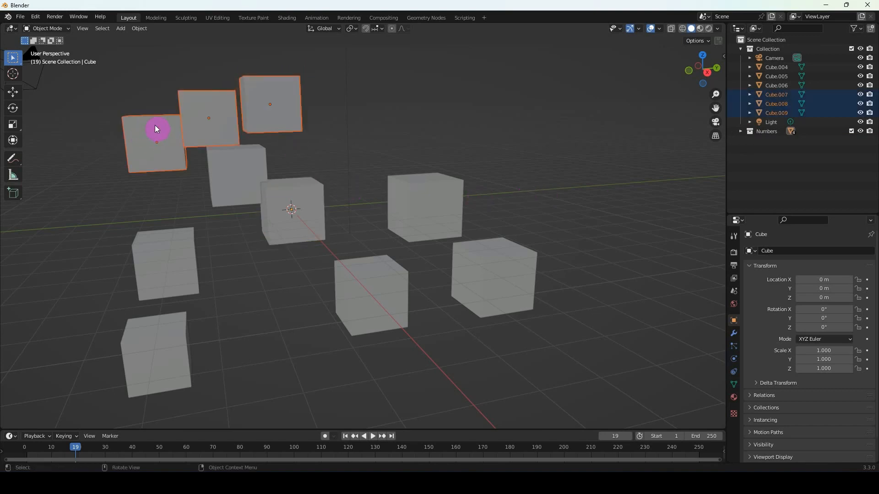
{"action": "key", "text": "m"}
{"action": "left_click", "coordinate": [140, 93]}
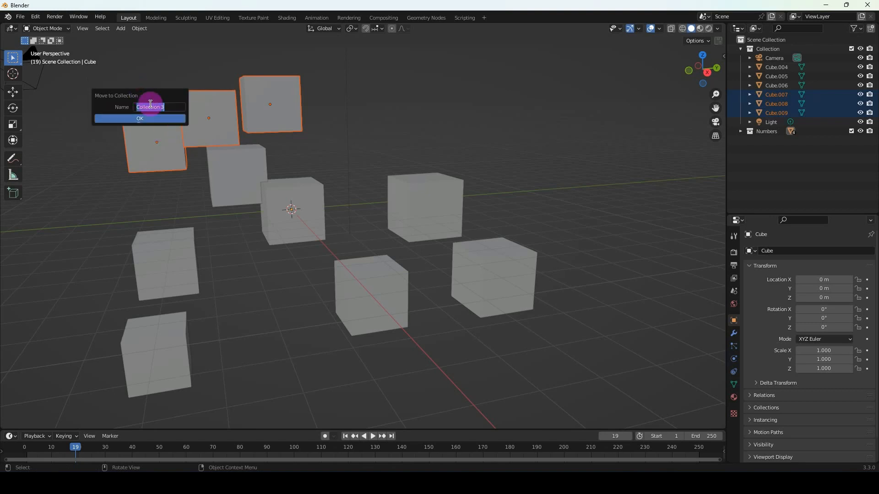
{"action": "type", "text": "UnNamed"}
{"action": "key", "text": "Return"}
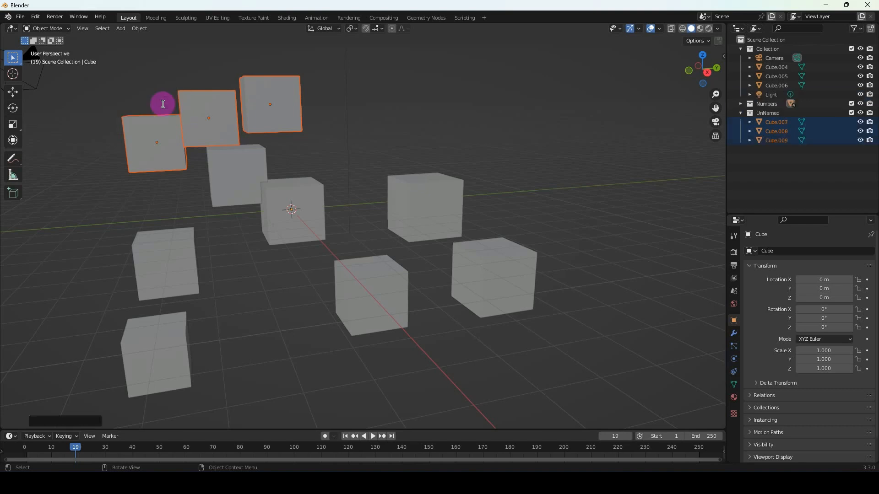
{"action": "left_click", "coordinate": [763, 114]}
{"action": "left_click", "coordinate": [740, 113]}
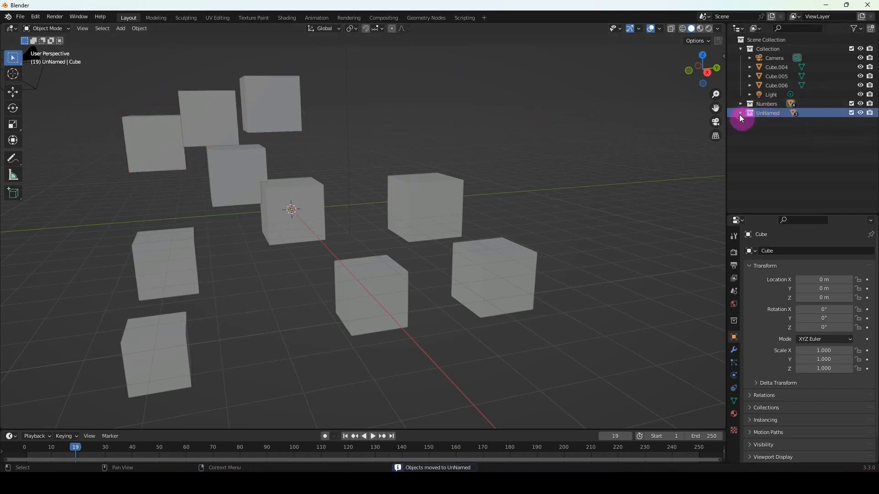
Step: Create an empty collection inside UnNamed, move it out to the top level of the scene, and collapse UnNamed
{"action": "right_click", "coordinate": [779, 142]}
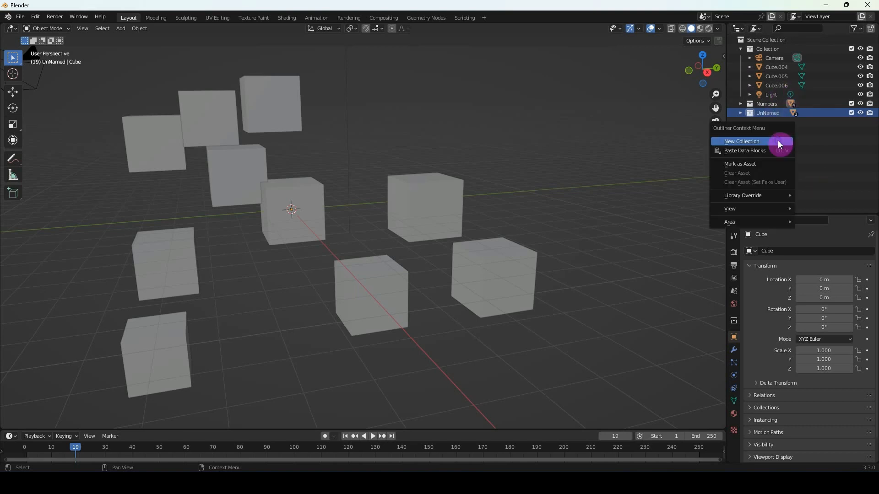
{"action": "left_click", "coordinate": [739, 142]}
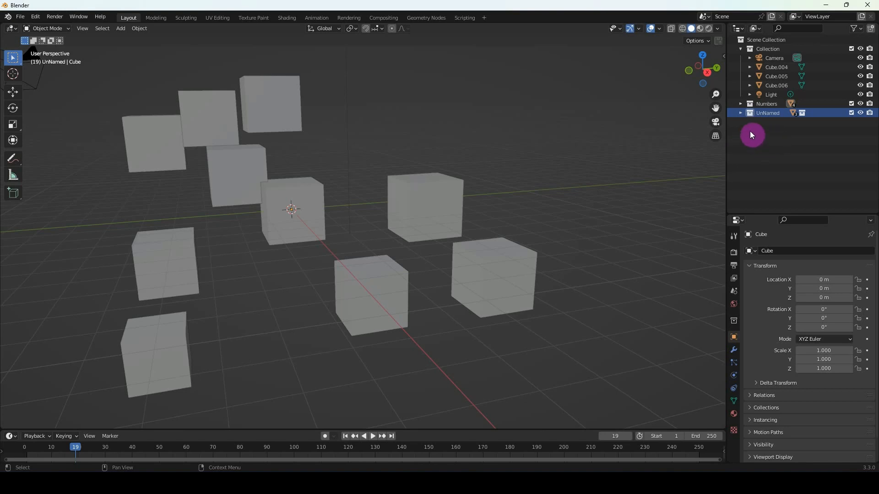
{"action": "left_click", "coordinate": [740, 113]}
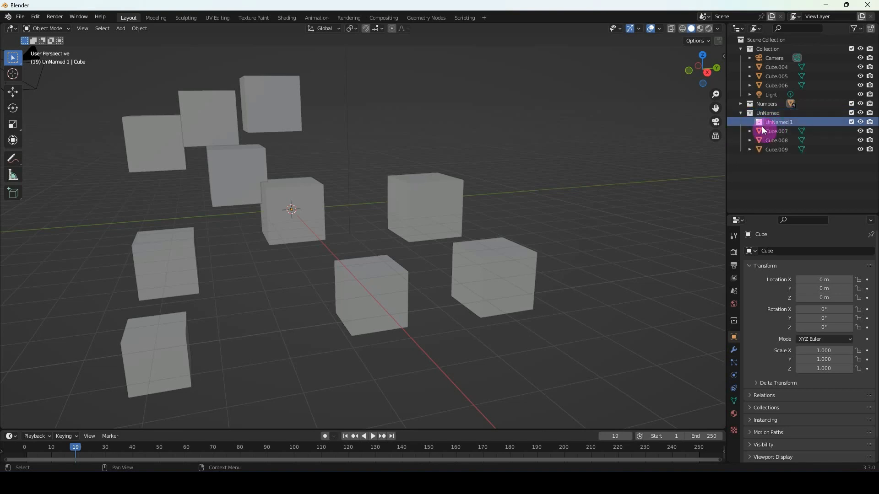
{"action": "left_click", "coordinate": [756, 122]}
{"action": "left_click_drag", "start_coordinate": [759, 122], "coordinate": [759, 200]}
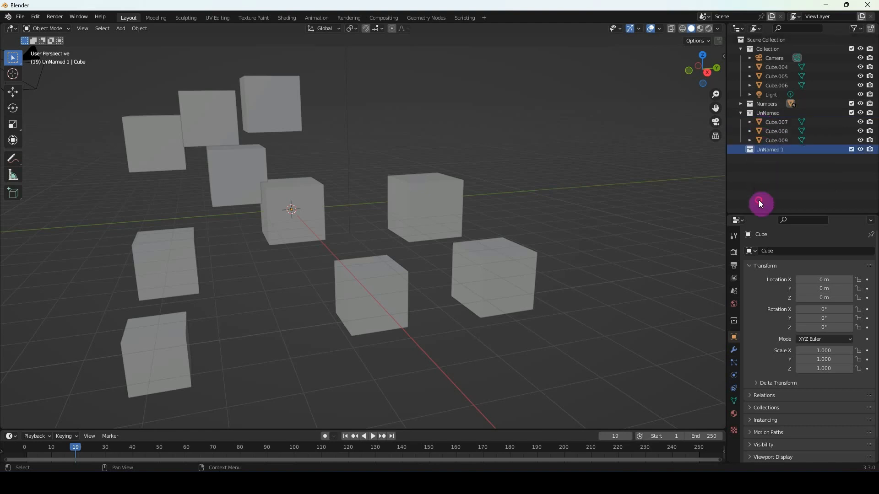
{"action": "left_click", "coordinate": [740, 113]}
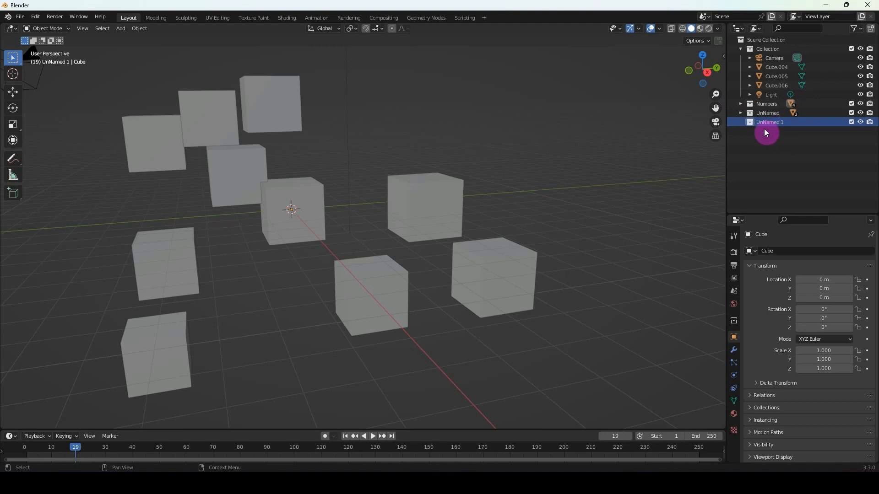
Step: Delete the empty UnNamed 1 collection together with its hierarchy
{"action": "right_click", "coordinate": [766, 123]}
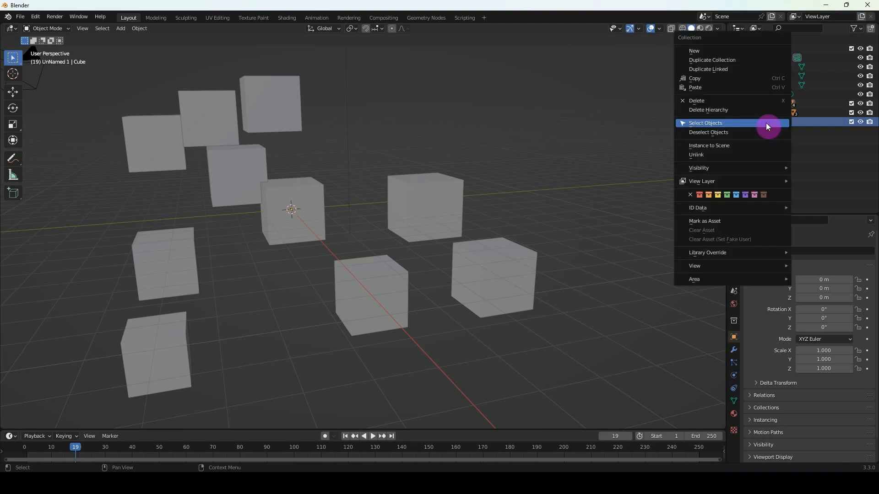
{"action": "left_click", "coordinate": [723, 111]}
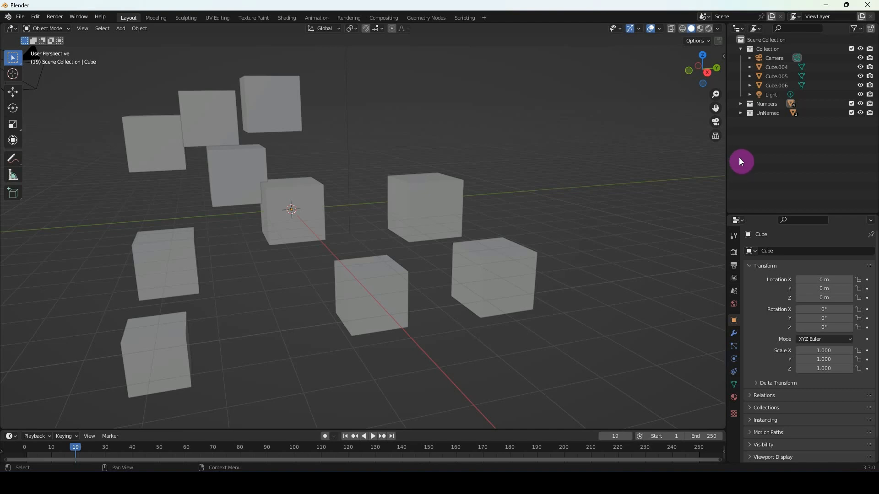
Step: Set the colour tag of the UnNamed collection to green and that of the Numbers collection to red
{"action": "right_click", "coordinate": [749, 116]}
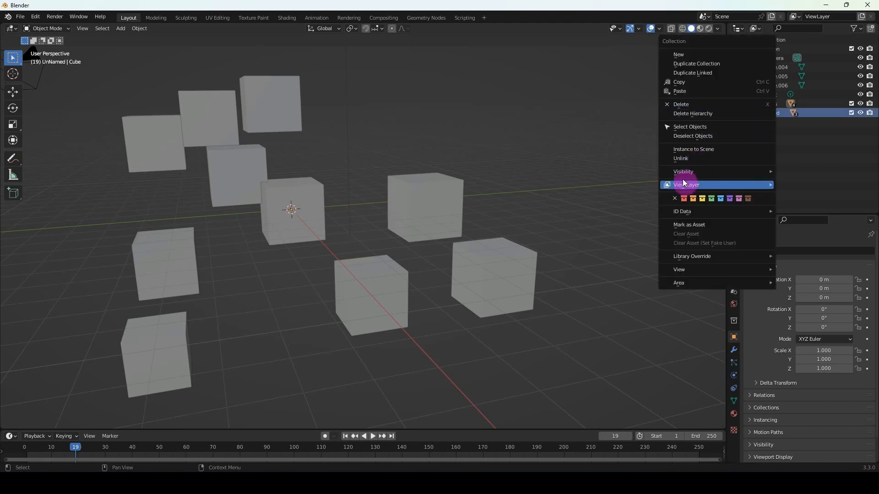
{"action": "left_click", "coordinate": [719, 200]}
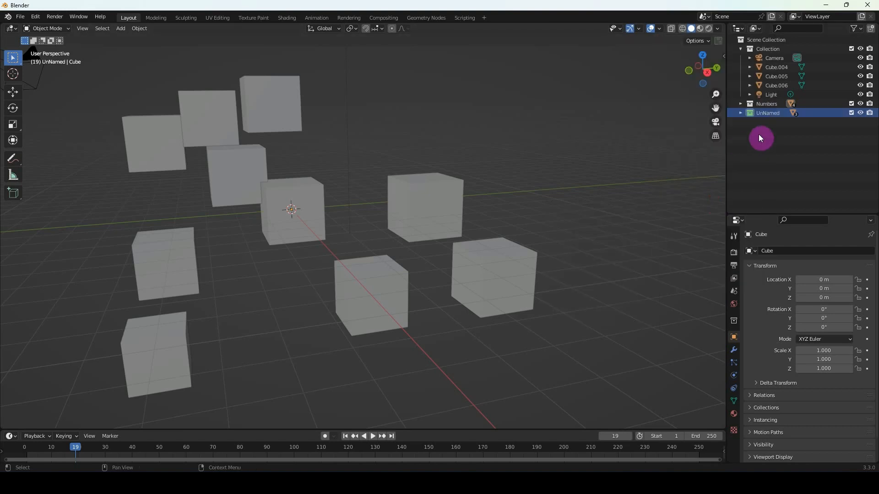
{"action": "left_click", "coordinate": [751, 104]}
{"action": "right_click", "coordinate": [760, 104]}
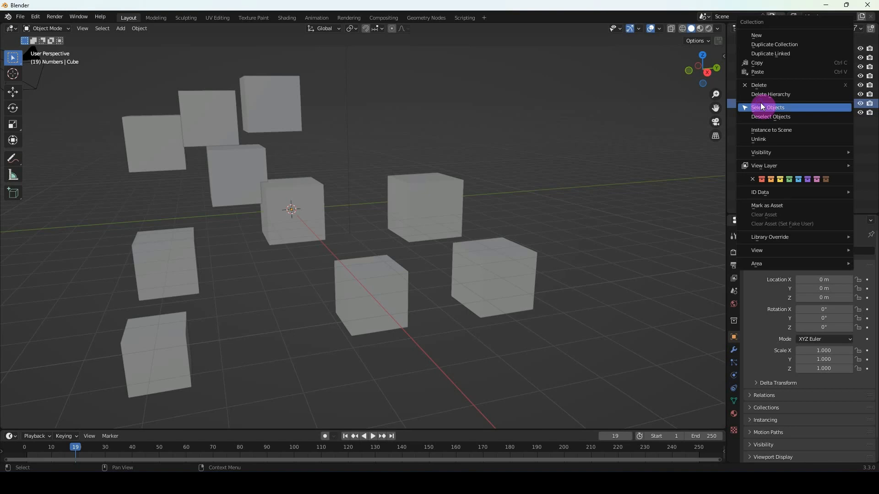
{"action": "left_click", "coordinate": [762, 181]}
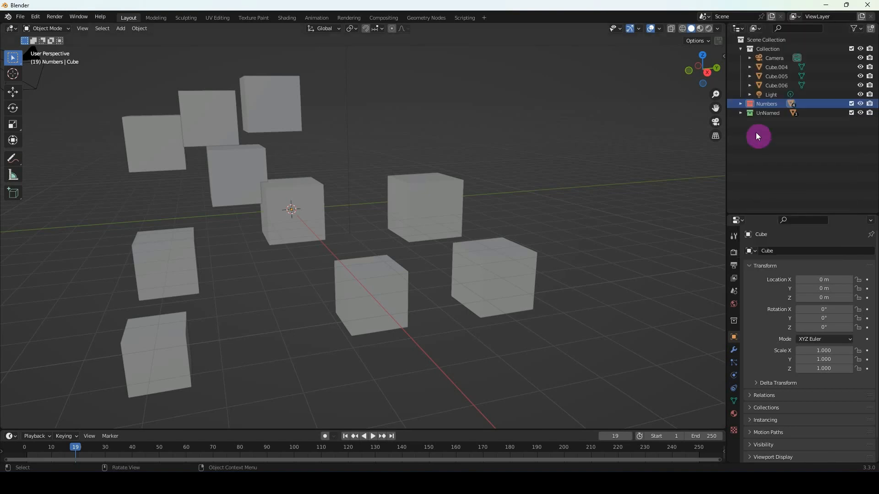
Step: With the UnNamed collection active, duplicate the cube one and place the copy about 5.2 m away, farther along Y and higher
{"action": "left_click", "coordinate": [774, 111]}
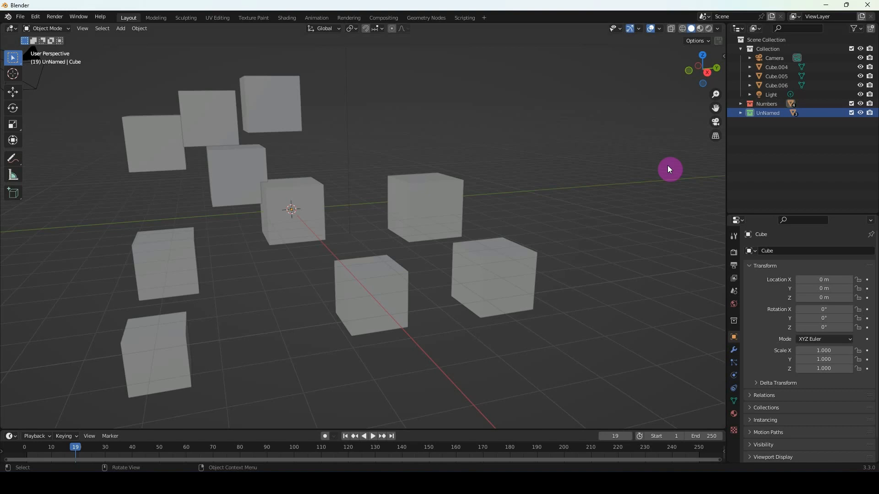
{"action": "middle_click_drag", "start_coordinate": [534, 201], "coordinate": [545, 224]}
{"action": "middle_click_drag", "start_coordinate": [442, 186], "coordinate": [386, 182]}
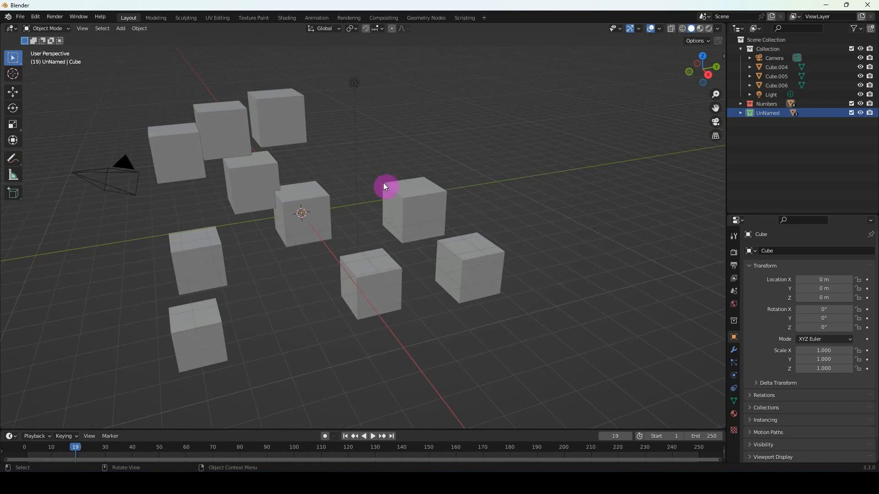
{"action": "left_click", "coordinate": [387, 192]}
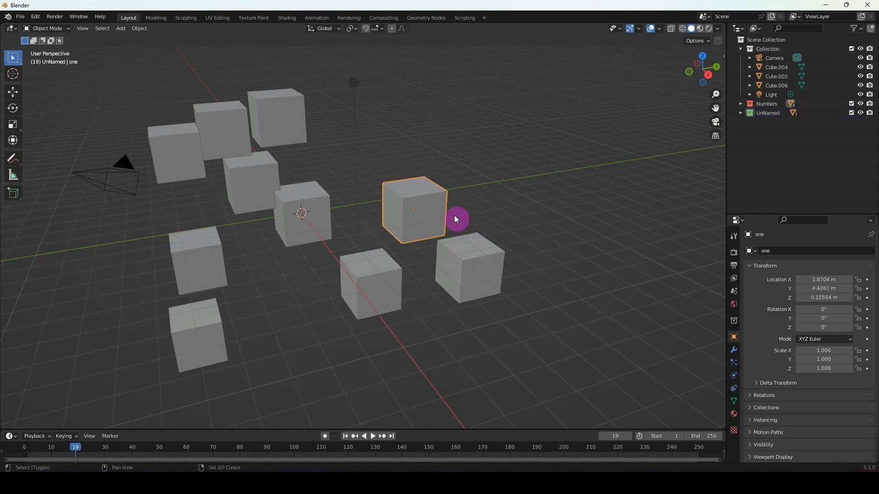
{"action": "key", "text": "shift+d"}
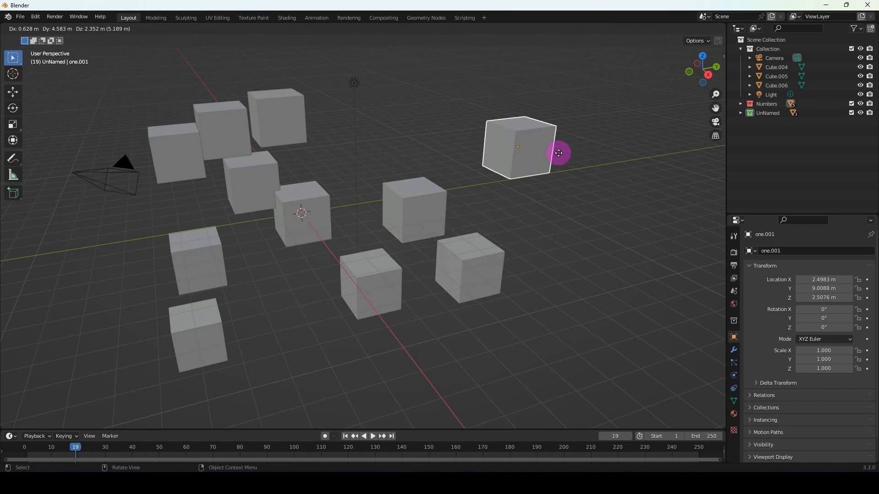
{"action": "left_click", "coordinate": [558, 153]}
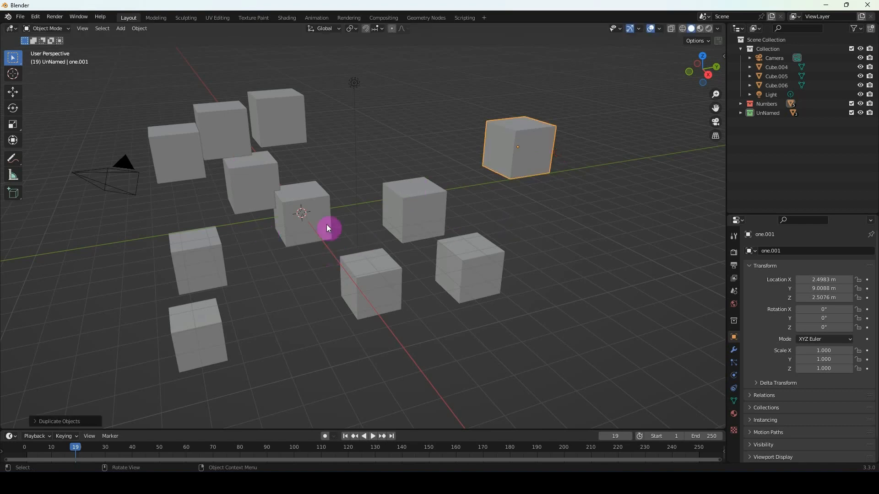